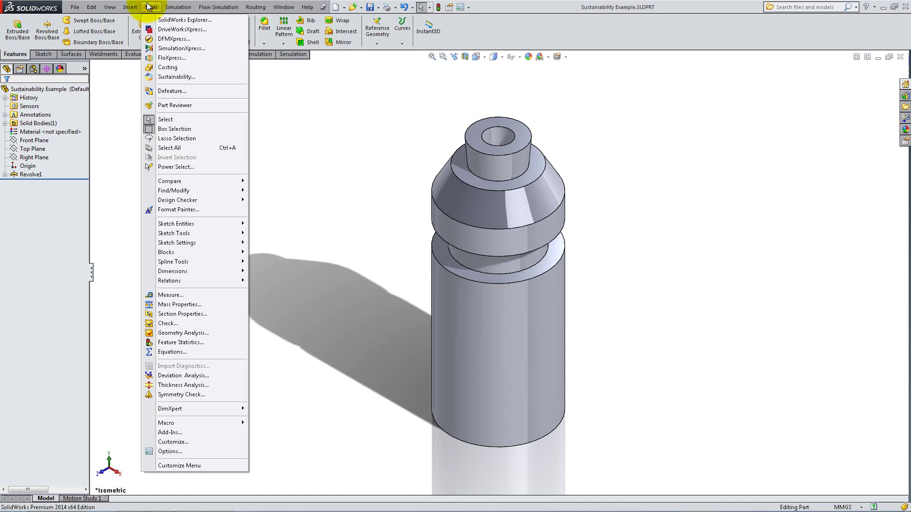
Launch the Sustainability tool for the revolved part from the Tools menu
{"action": "left_click", "coordinate": [166, 76]}
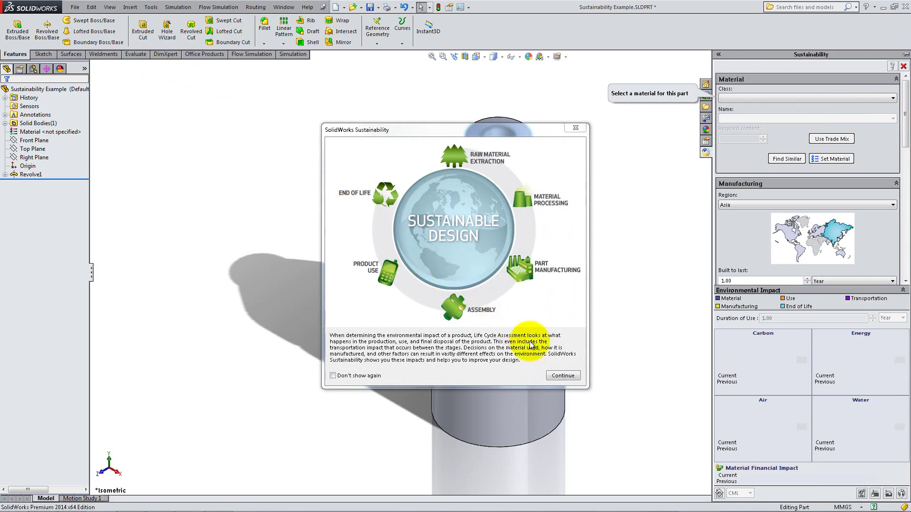
Dismiss the introduction and set the Sustainability material to class Steel, Cast Alloy Steel
{"action": "left_click", "coordinate": [555, 375]}
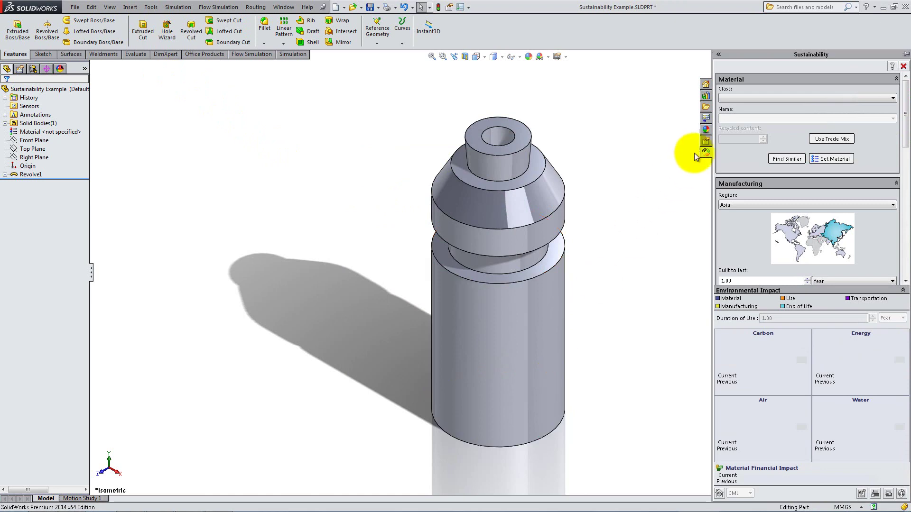
{"action": "left_click", "coordinate": [736, 97]}
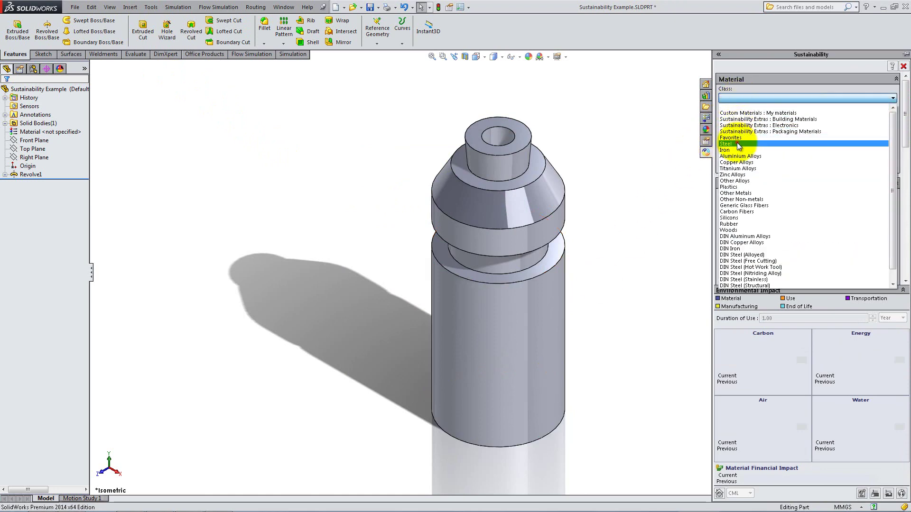
{"action": "left_click", "coordinate": [736, 144]}
{"action": "left_click", "coordinate": [740, 119]}
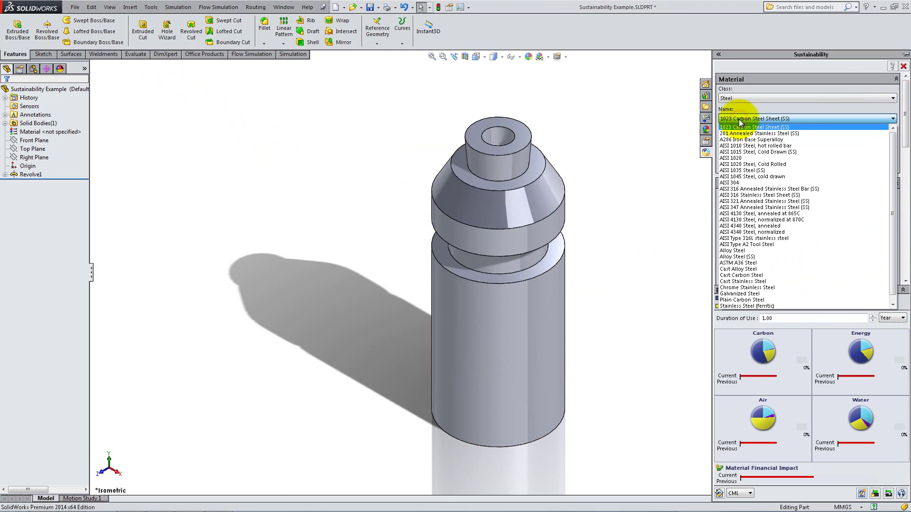
{"action": "left_click", "coordinate": [744, 268]}
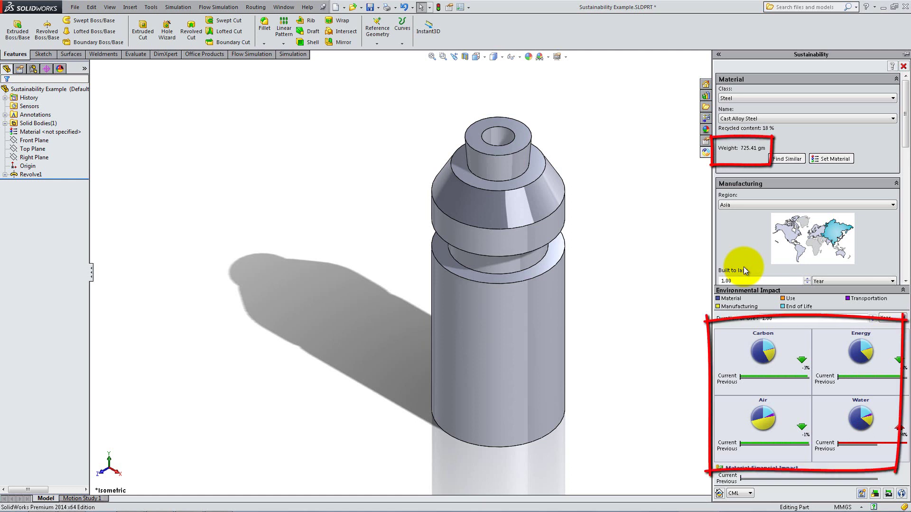
Keep Asia as the manufacturing region and set Built to last to 5 years
{"action": "left_click", "coordinate": [758, 213]}
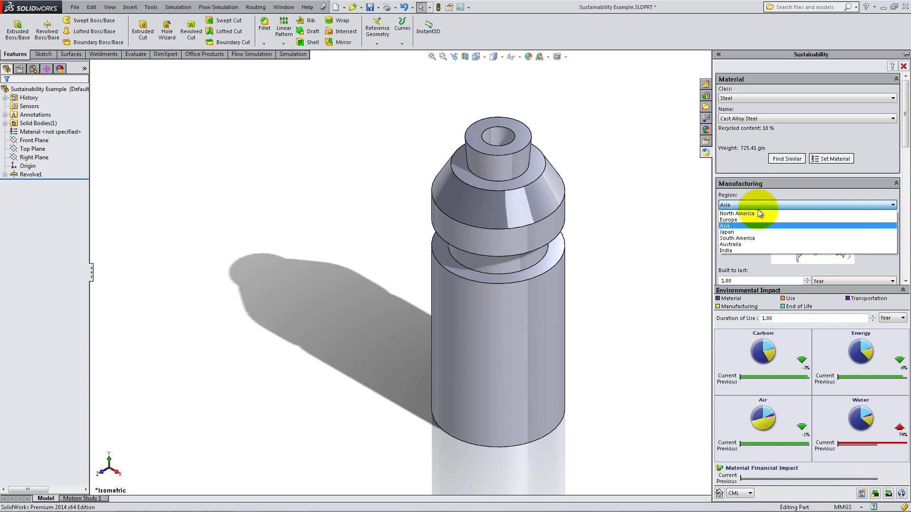
{"action": "left_click", "coordinate": [758, 209]}
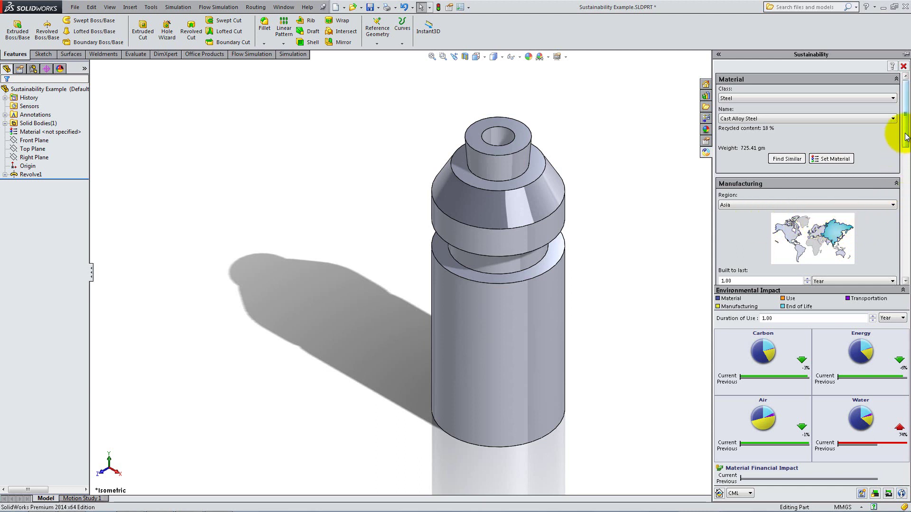
{"action": "left_click_drag", "start_coordinate": [900, 138], "coordinate": [900, 174]}
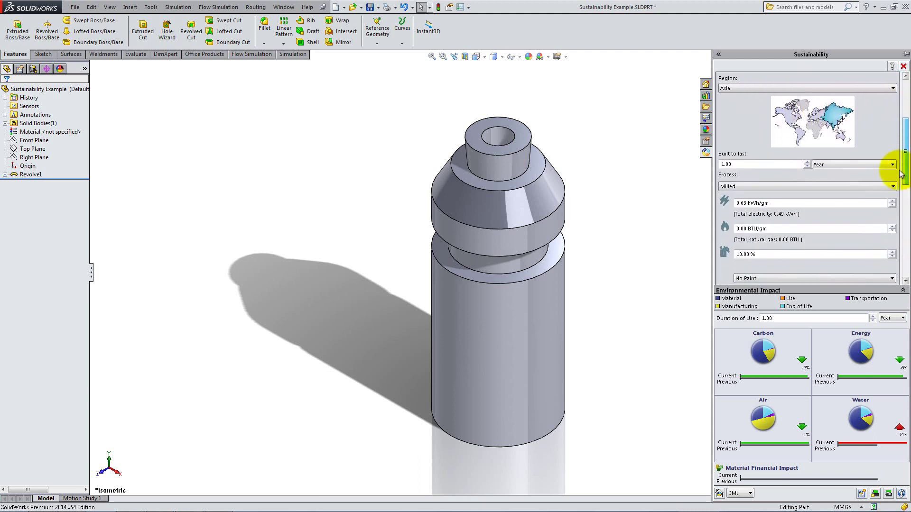
{"action": "double_click", "coordinate": [751, 166]}
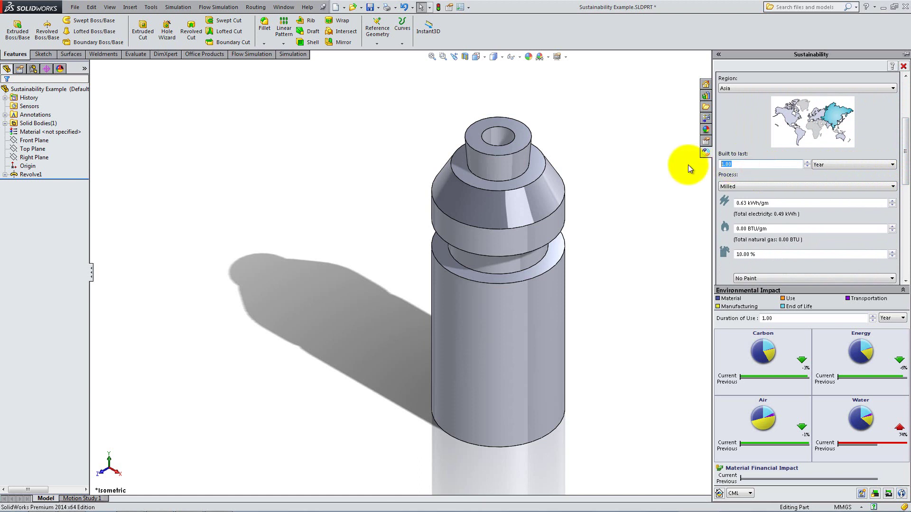
{"action": "type", "text": "5"}
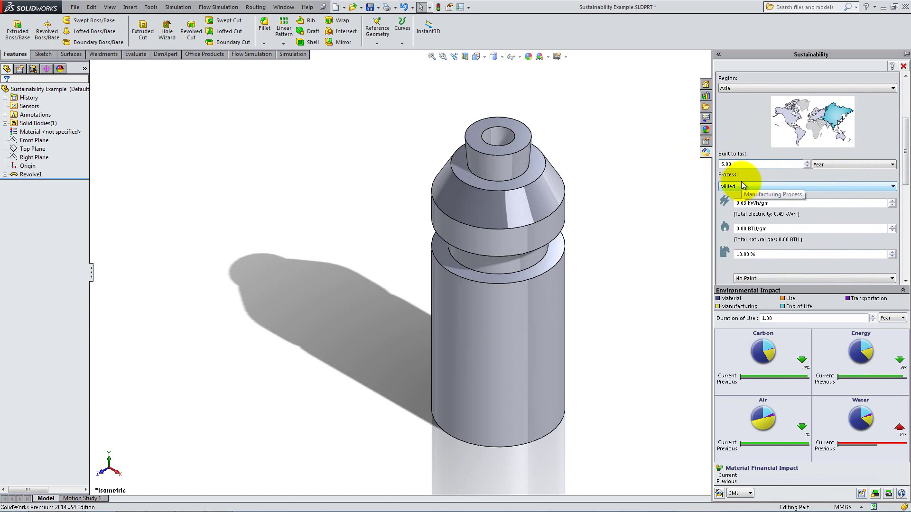
Scroll down to review the Transportation (12392 km) and End of Life figures
{"action": "left_click_drag", "start_coordinate": [906, 150], "coordinate": [906, 222]}
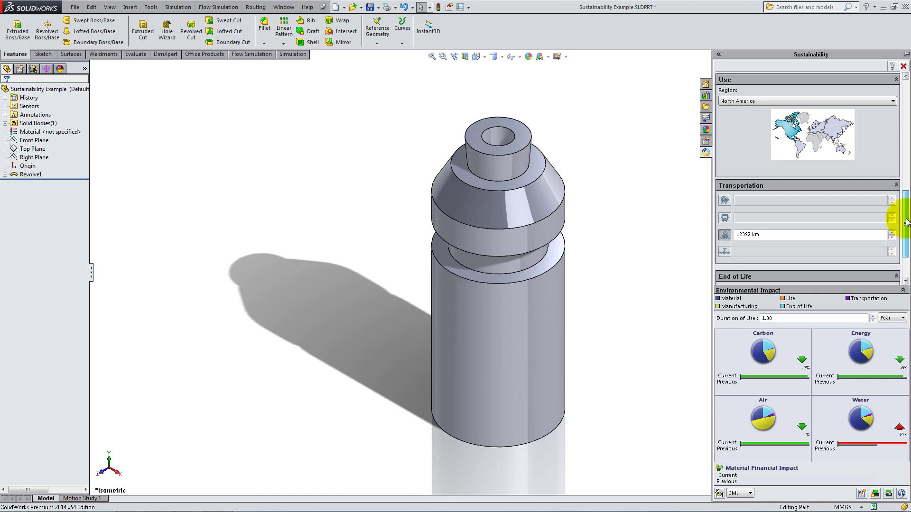
{"action": "left_click_drag", "start_coordinate": [906, 223], "coordinate": [906, 229]}
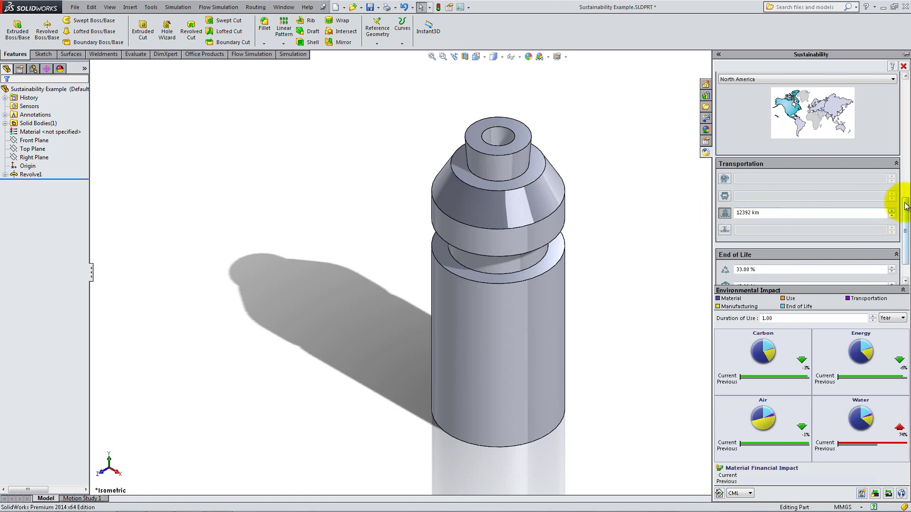
{"action": "left_click_drag", "start_coordinate": [904, 203], "coordinate": [904, 214]}
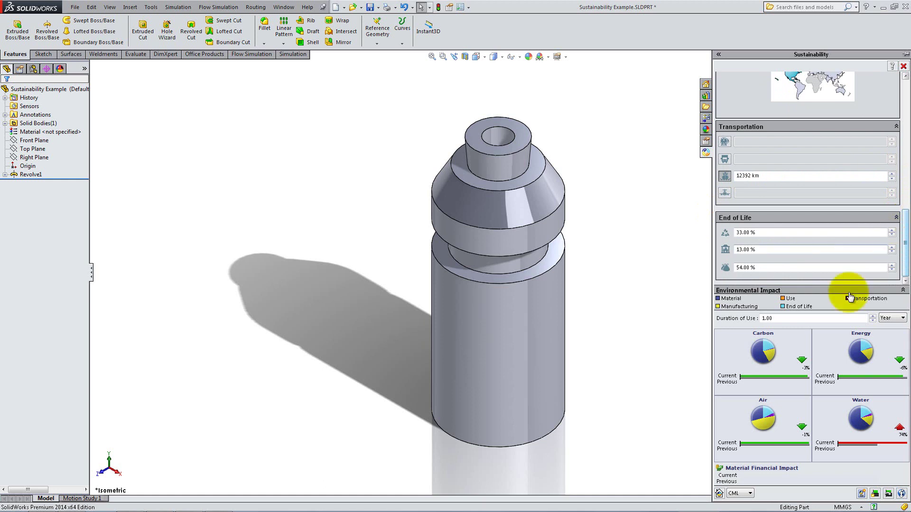
Set Duration of Use to 4.00 years and view the Carbon Footprint and Air Acidification breakdowns
{"action": "double_click", "coordinate": [768, 319]}
{"action": "type", "text": "4.00"}
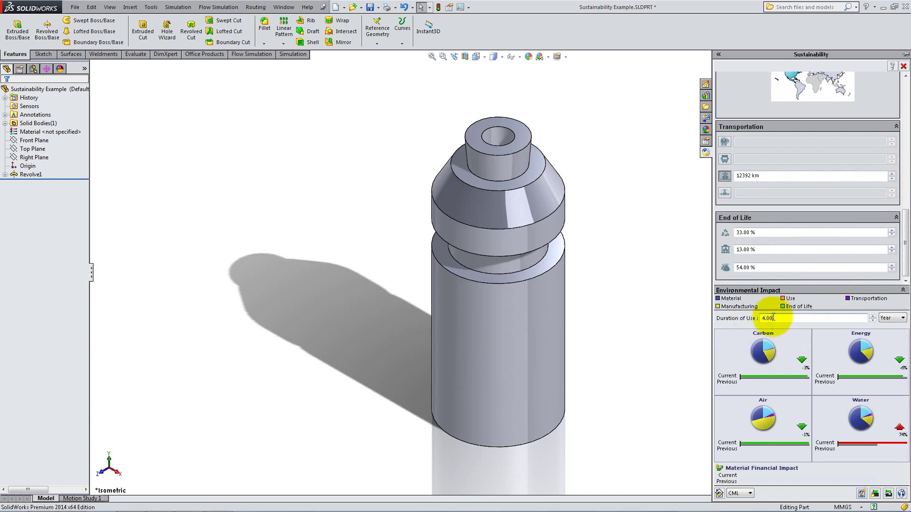
{"action": "mouse_move", "coordinate": [732, 302]}
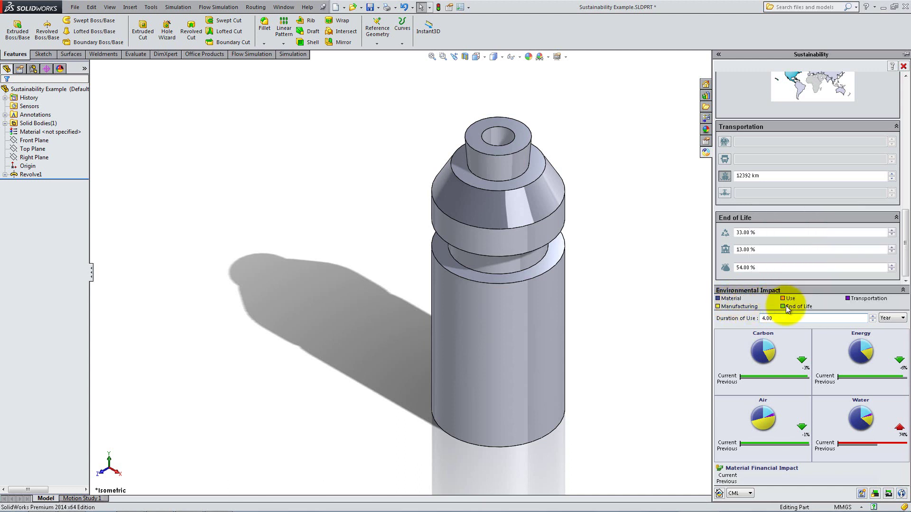
{"action": "mouse_move", "coordinate": [783, 311]}
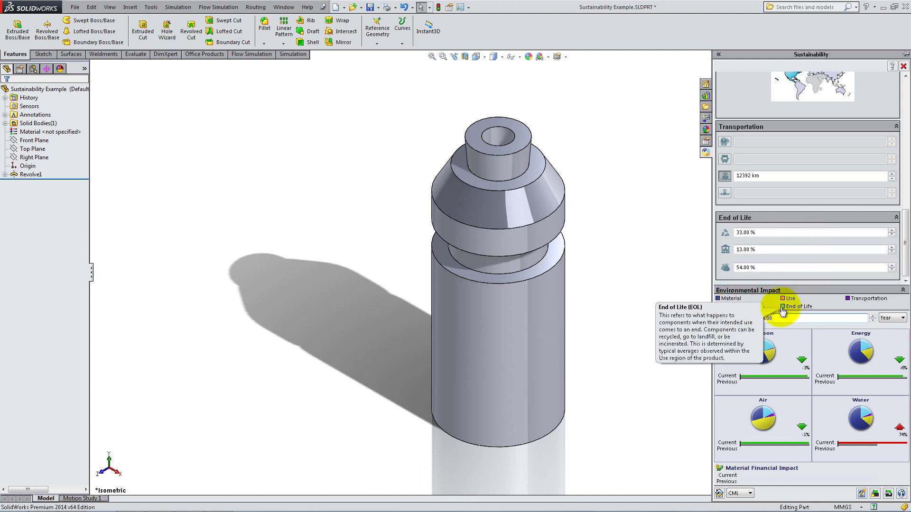
{"action": "mouse_move", "coordinate": [770, 349]}
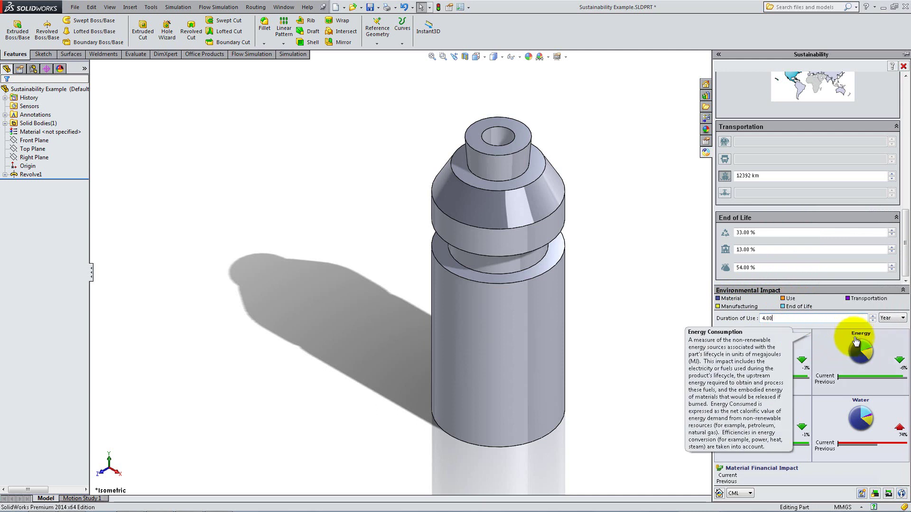
{"action": "mouse_move", "coordinate": [849, 404]}
{"action": "mouse_move", "coordinate": [770, 406]}
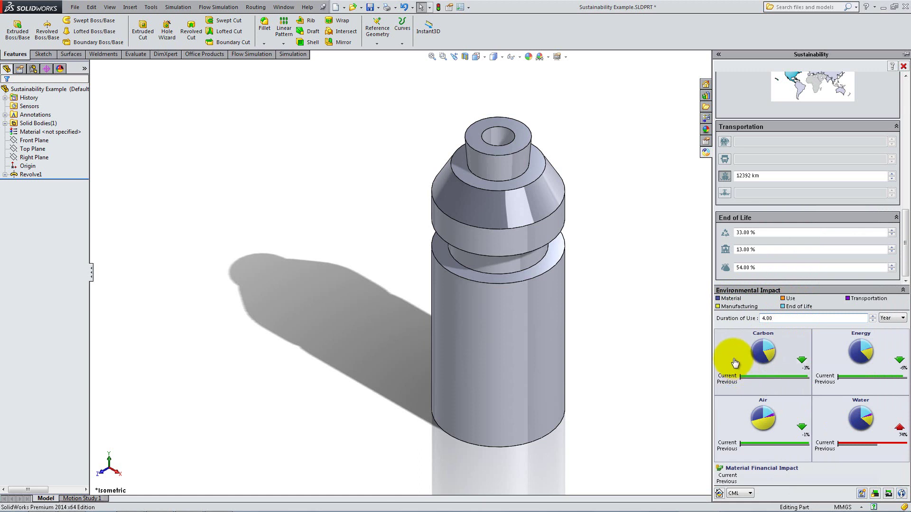
{"action": "left_click", "coordinate": [755, 357]}
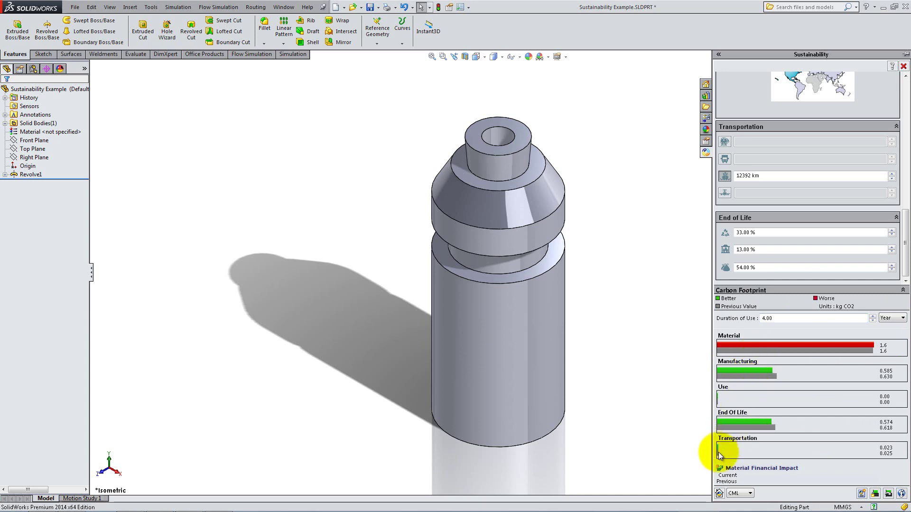
{"action": "left_click", "coordinate": [719, 494]}
{"action": "left_click", "coordinate": [761, 420]}
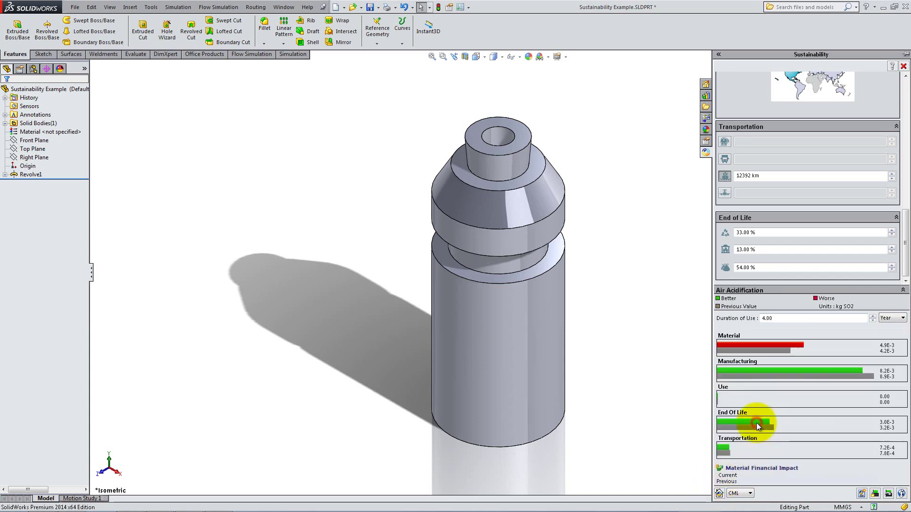
{"action": "left_click", "coordinate": [720, 493]}
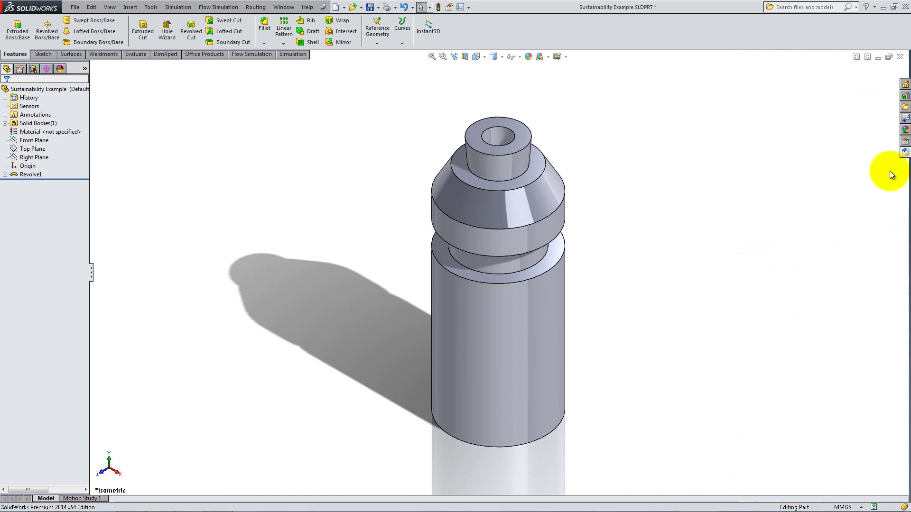
Try Powder Coated paint, revert to No Paint, set the baseline and open Online Info
{"action": "left_click", "coordinate": [905, 152]}
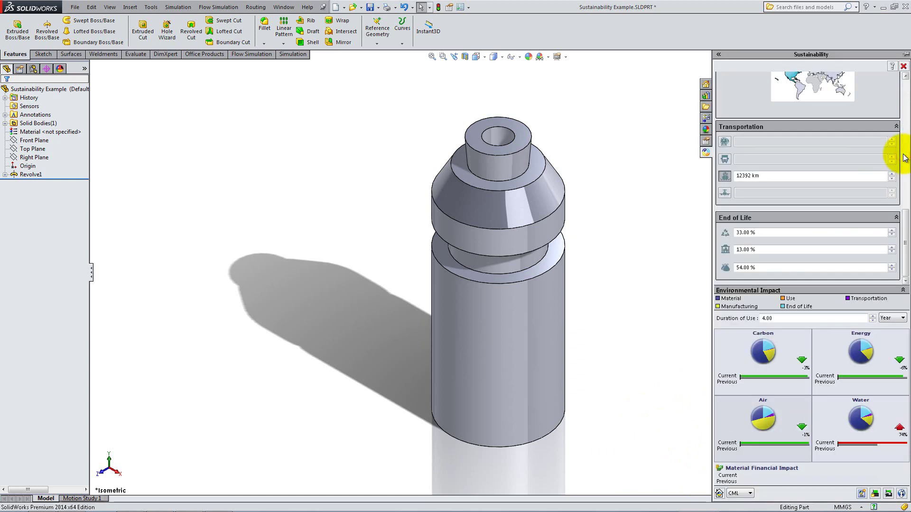
{"action": "left_click_drag", "start_coordinate": [905, 240], "coordinate": [905, 170]}
{"action": "left_click", "coordinate": [871, 200]}
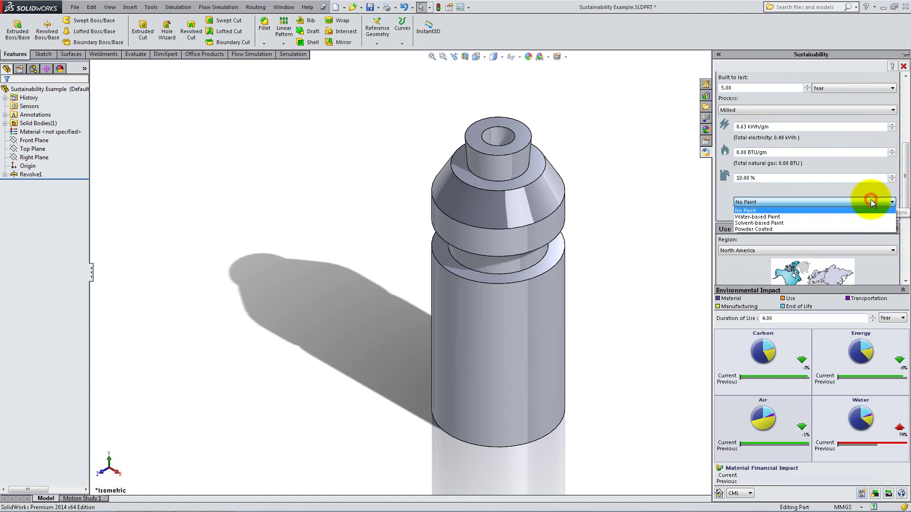
{"action": "left_click", "coordinate": [858, 230]}
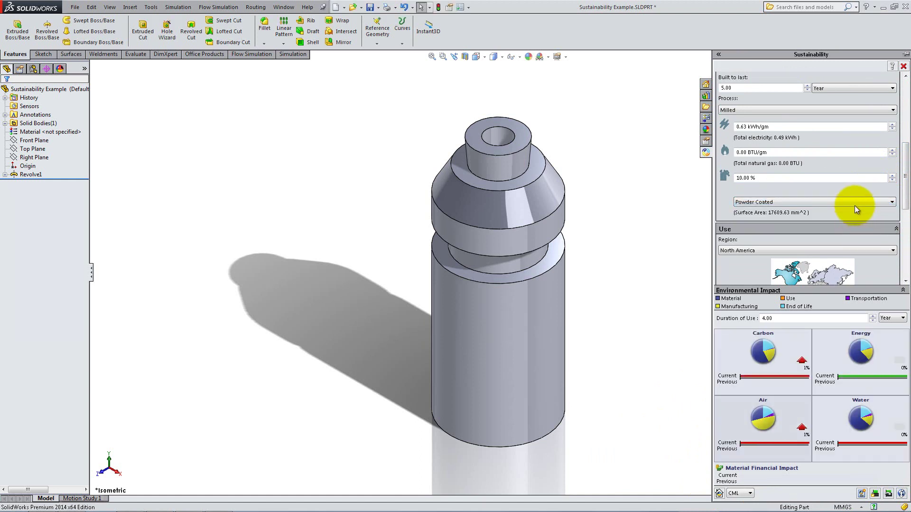
{"action": "left_click", "coordinate": [855, 203]}
{"action": "left_click", "coordinate": [853, 212]}
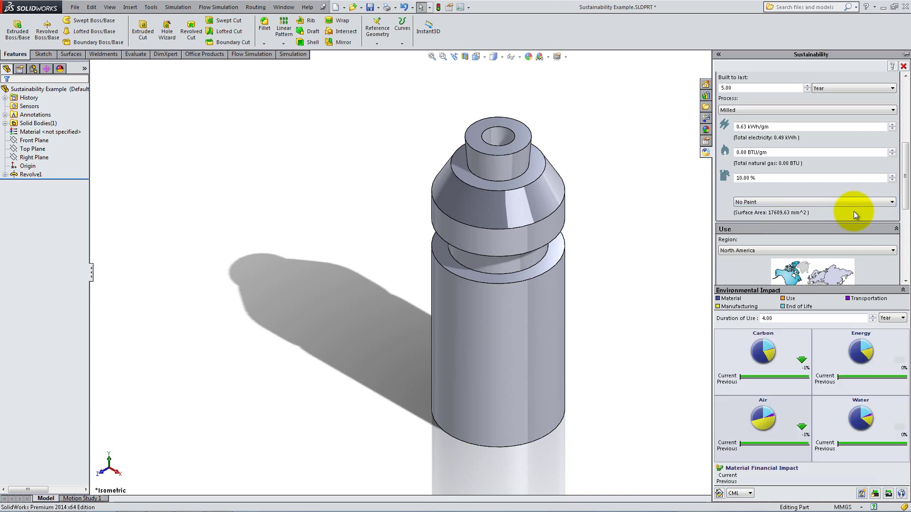
{"action": "left_click", "coordinate": [877, 496]}
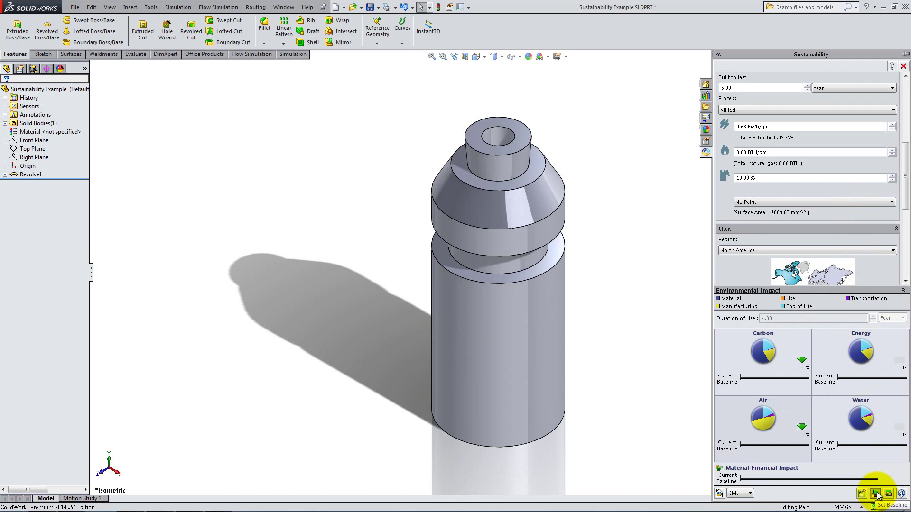
{"action": "left_click", "coordinate": [901, 493]}
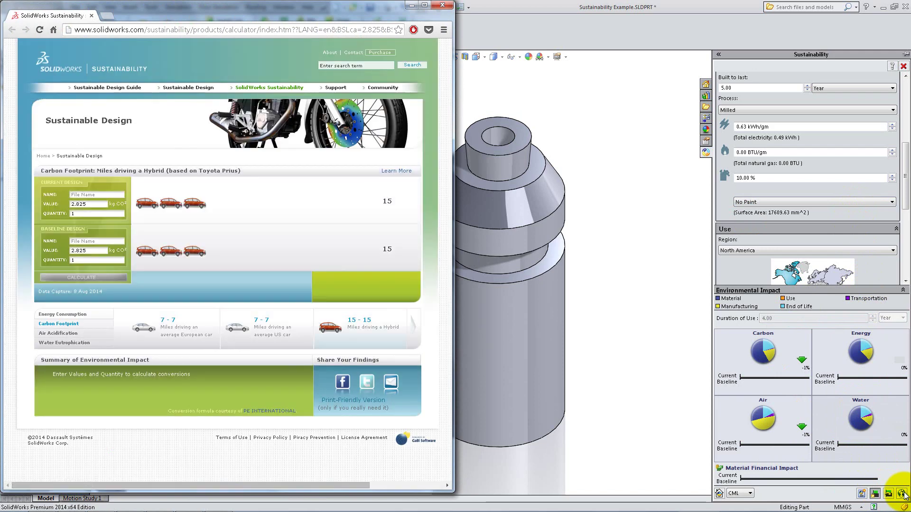
Close the browser window showing the solidworks.com sustainability calculator
{"action": "left_click", "coordinate": [442, 6]}
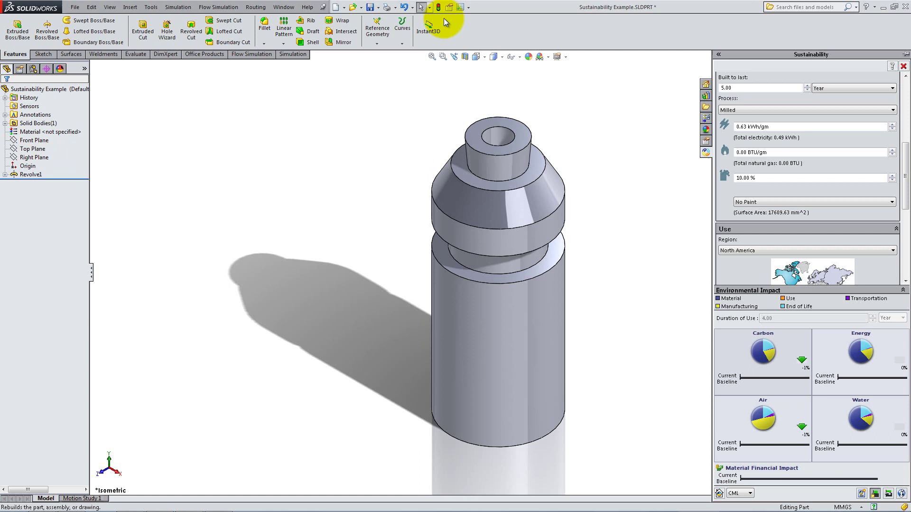
Apply Cast Alloy Steel to the part with Set Material in the material section
{"action": "left_click_drag", "start_coordinate": [905, 173], "coordinate": [904, 108]}
{"action": "left_click", "coordinate": [838, 136]}
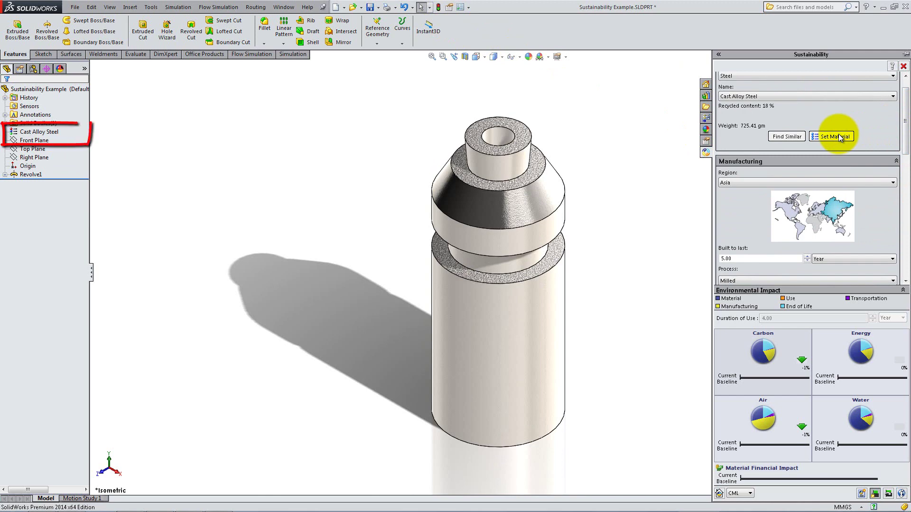
In Find Similar, set Density to < (below 7300) and Yield Strength to ~
{"action": "left_click", "coordinate": [787, 137]}
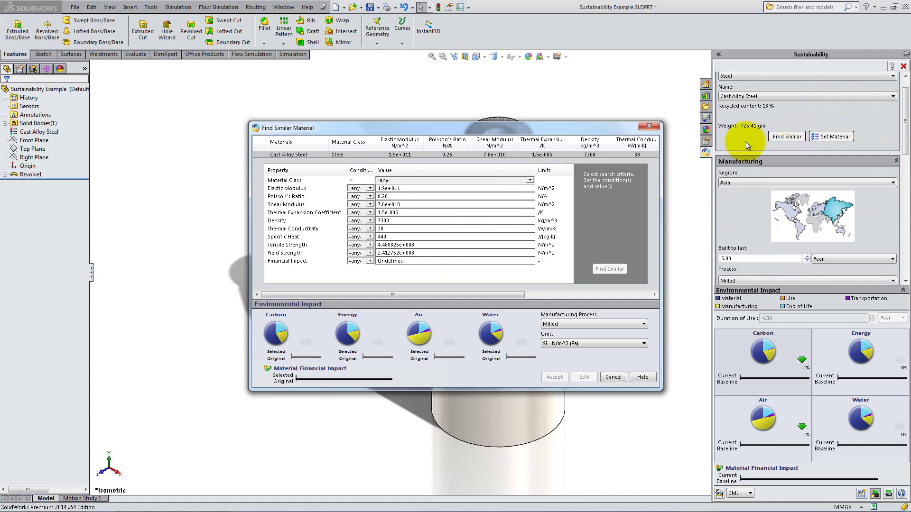
{"action": "left_click", "coordinate": [369, 221]}
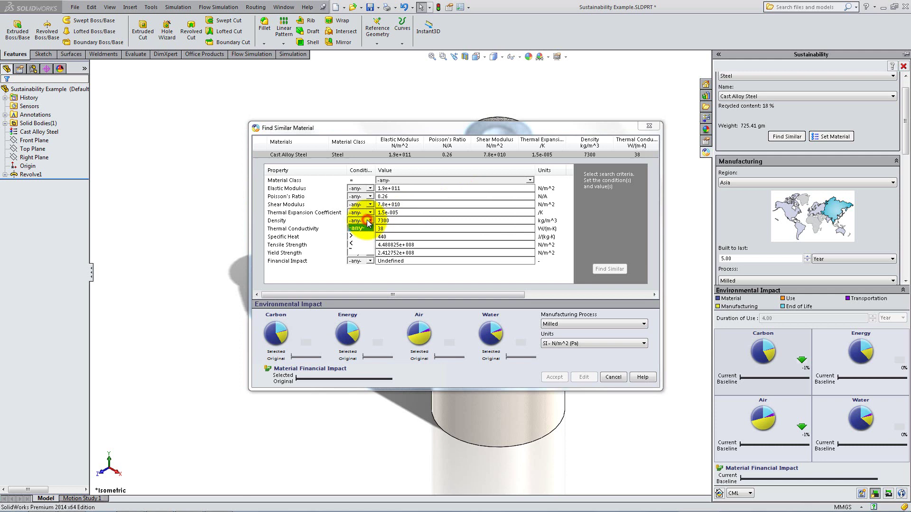
{"action": "left_click", "coordinate": [361, 243]}
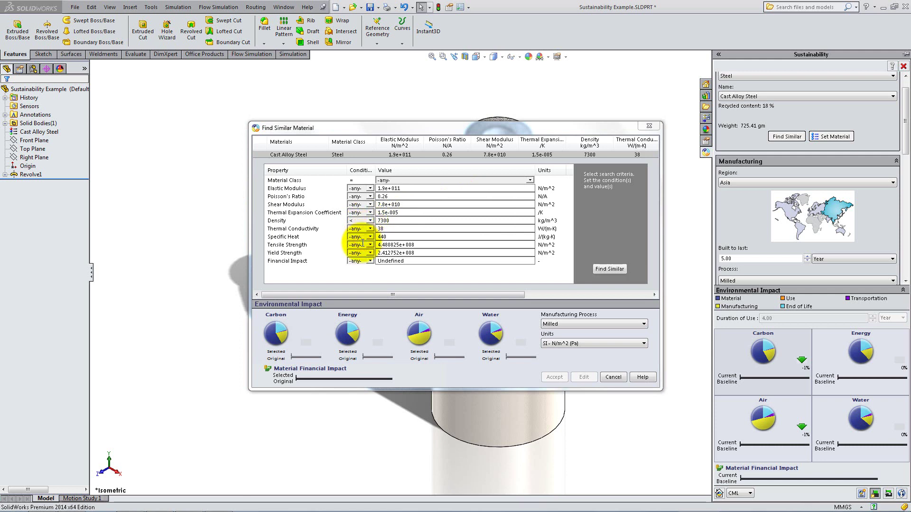
{"action": "left_click", "coordinate": [360, 261]}
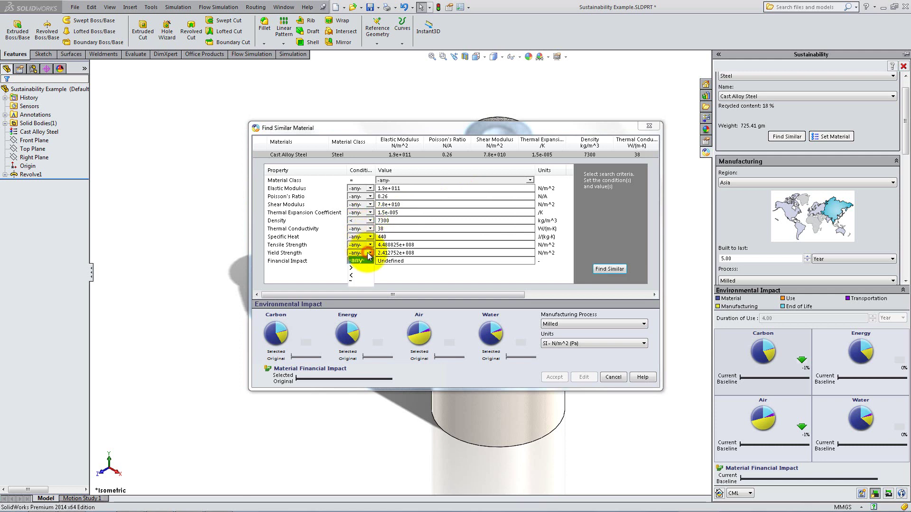
{"action": "left_click", "coordinate": [362, 283]}
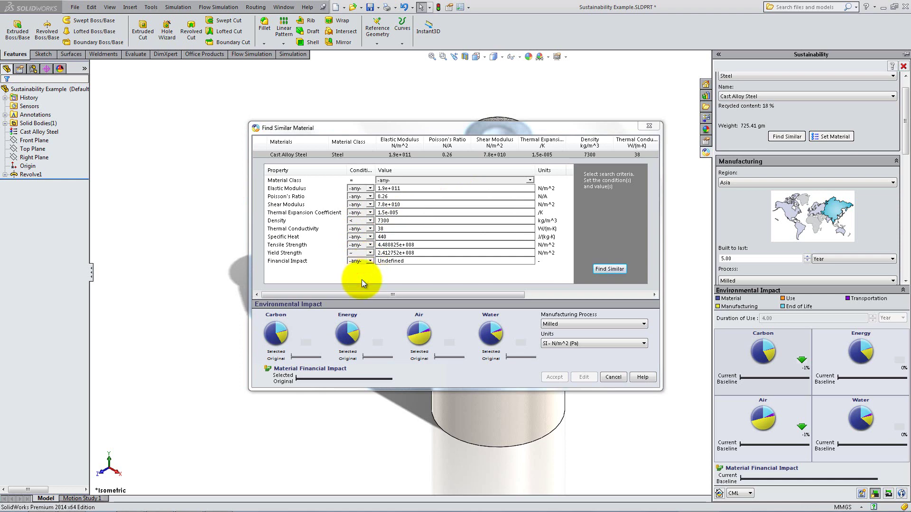
Run the search and preview 3.0526 (EN-AW 3004), then 3.1325 (EN-AW 2017A) aluminium
{"action": "left_click", "coordinate": [609, 269]}
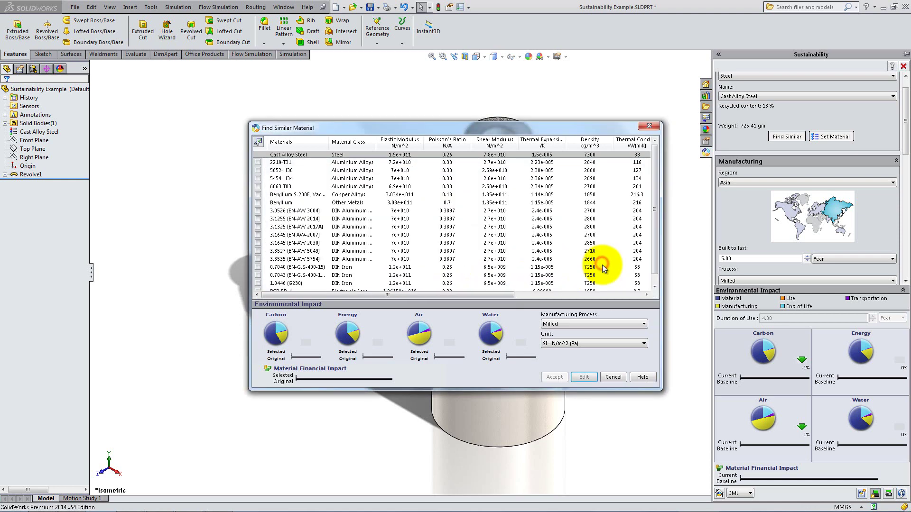
{"action": "left_click", "coordinate": [361, 213]}
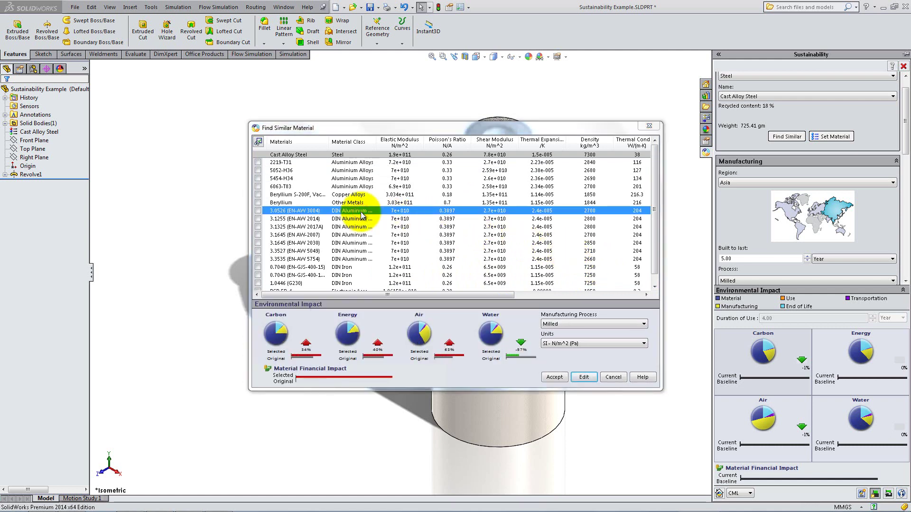
{"action": "left_click", "coordinate": [357, 227]}
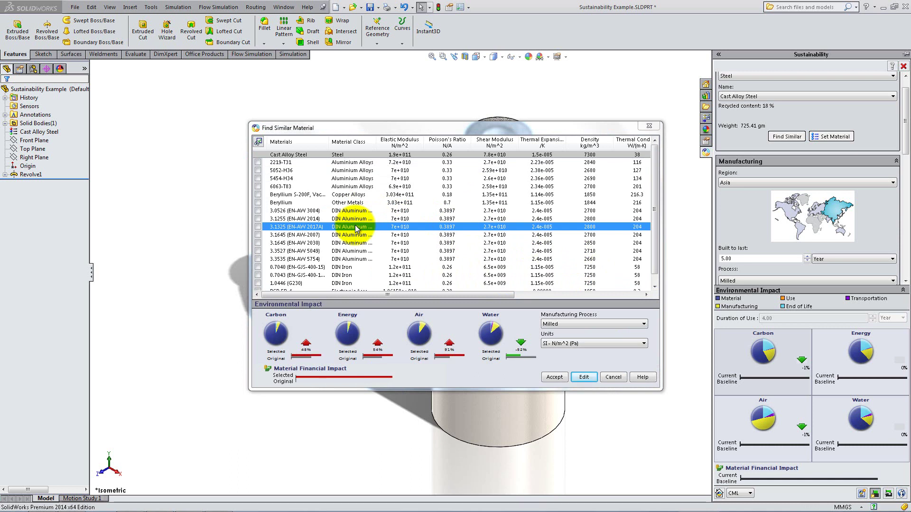
Add a Tensile Strength > condition, rerun the search, and preview 1.0446 (G230) DIN Iron
{"action": "left_click", "coordinate": [576, 379]}
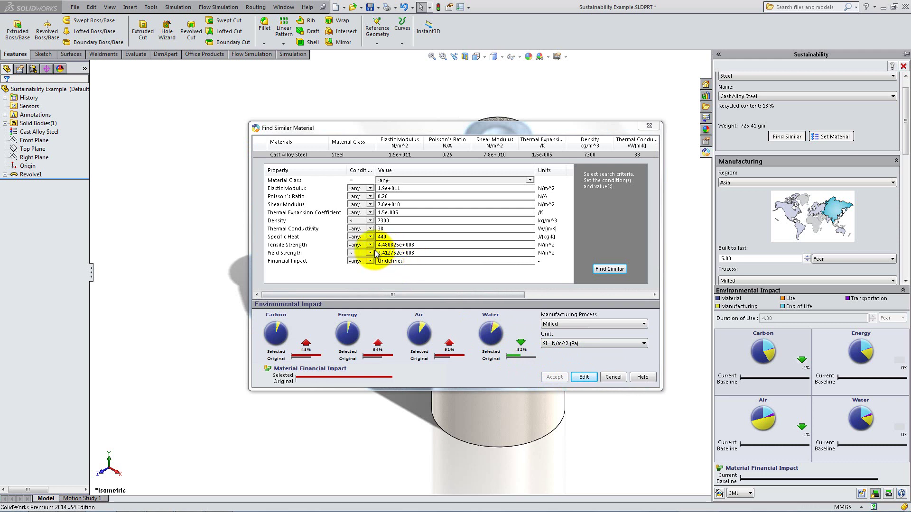
{"action": "left_click", "coordinate": [360, 245]}
{"action": "left_click", "coordinate": [362, 260]}
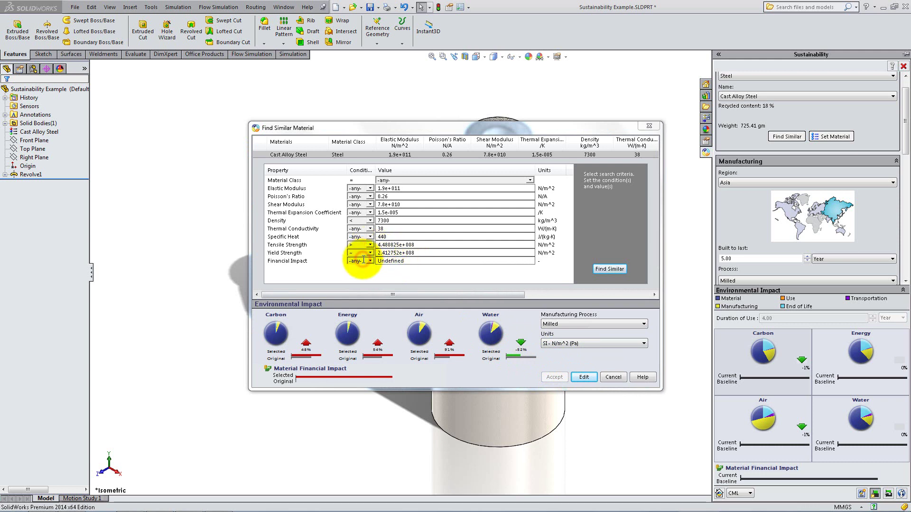
{"action": "left_click", "coordinate": [609, 269]}
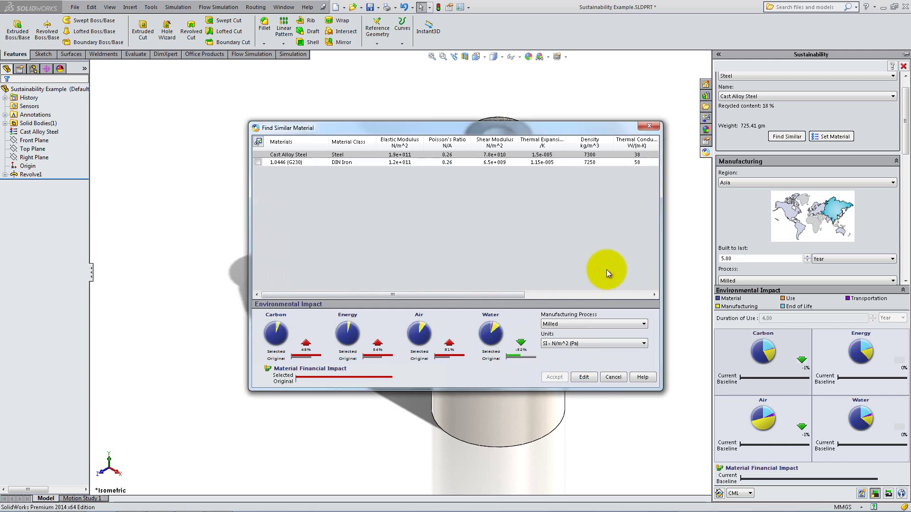
{"action": "left_click", "coordinate": [361, 162]}
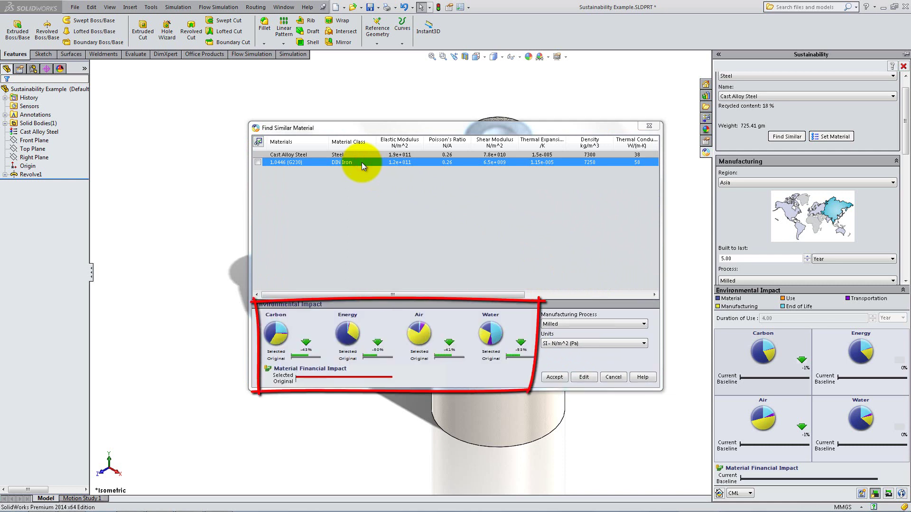
Apply 1.0446 (G230) iron to the part and output its sustainability report as Sustainability Example.docx
{"action": "left_click", "coordinate": [554, 376]}
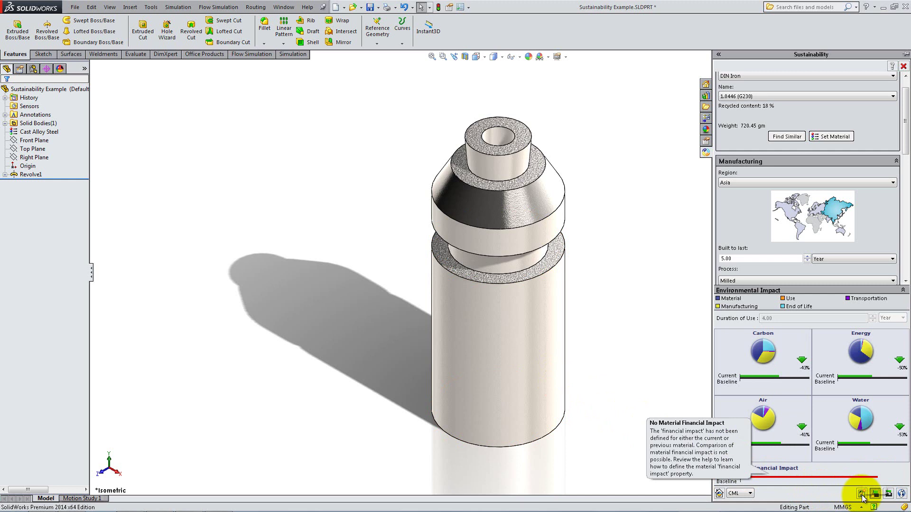
{"action": "left_click", "coordinate": [861, 494]}
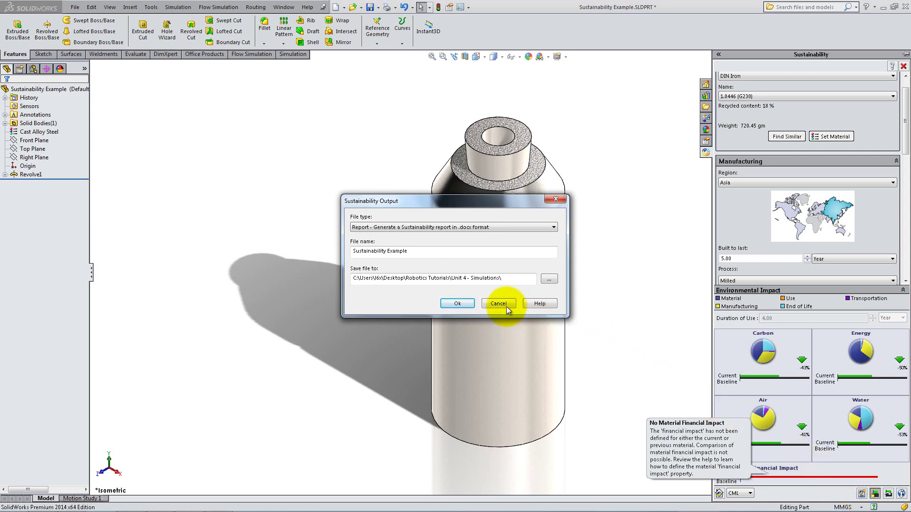
{"action": "left_click", "coordinate": [469, 303]}
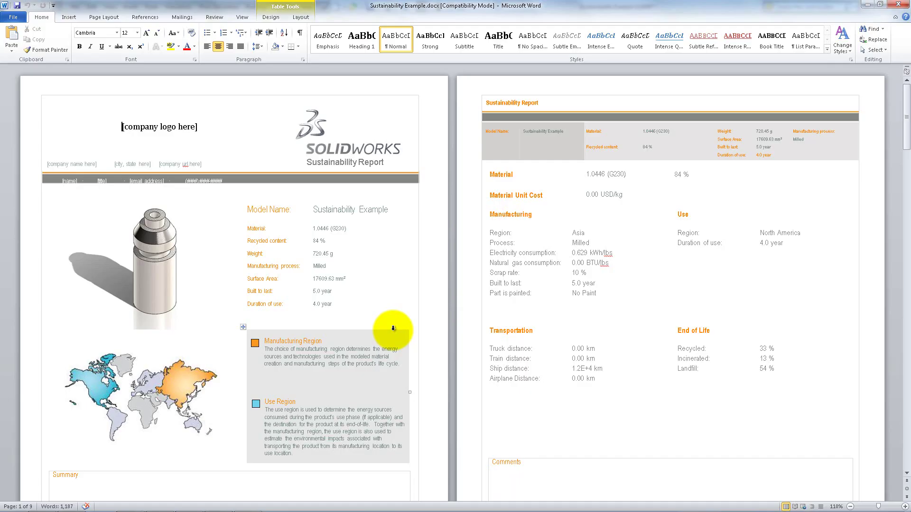
Show the report in One Page view and read past the G230-vs-Cast Alloy Steel charts to the Glossary
{"action": "left_click", "coordinate": [232, 18]}
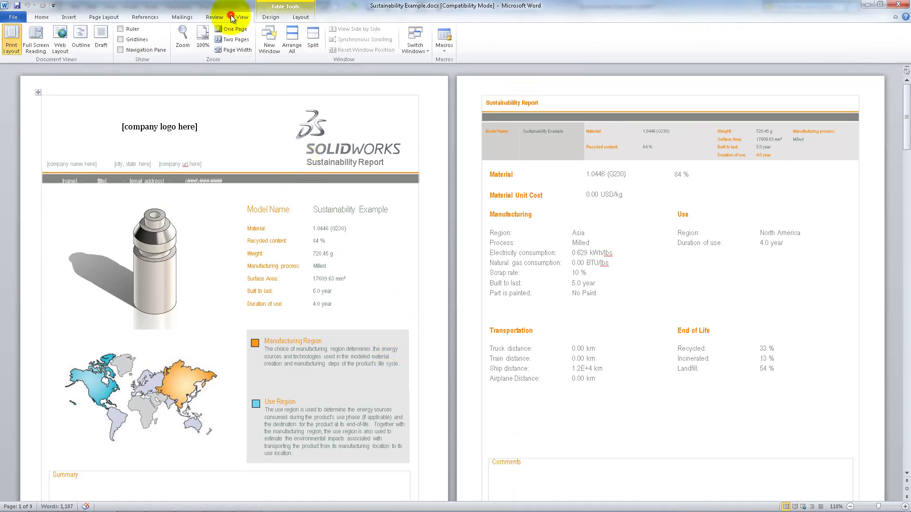
{"action": "left_click", "coordinate": [223, 29]}
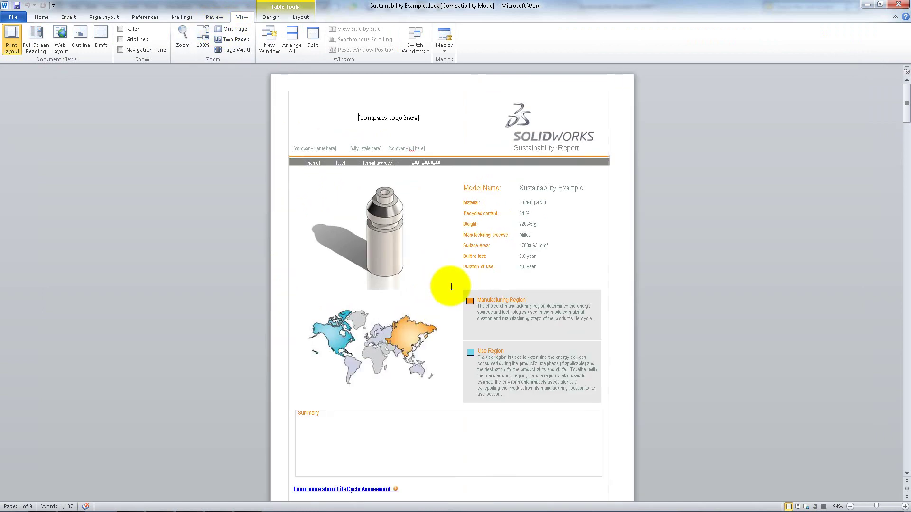
{"action": "scroll", "coordinate": [451, 287], "scroll_direction": "up", "scroll_amount": 3, "text": "ctrl"}
{"action": "scroll", "coordinate": [452, 287], "scroll_direction": "down", "scroll_amount": 6}
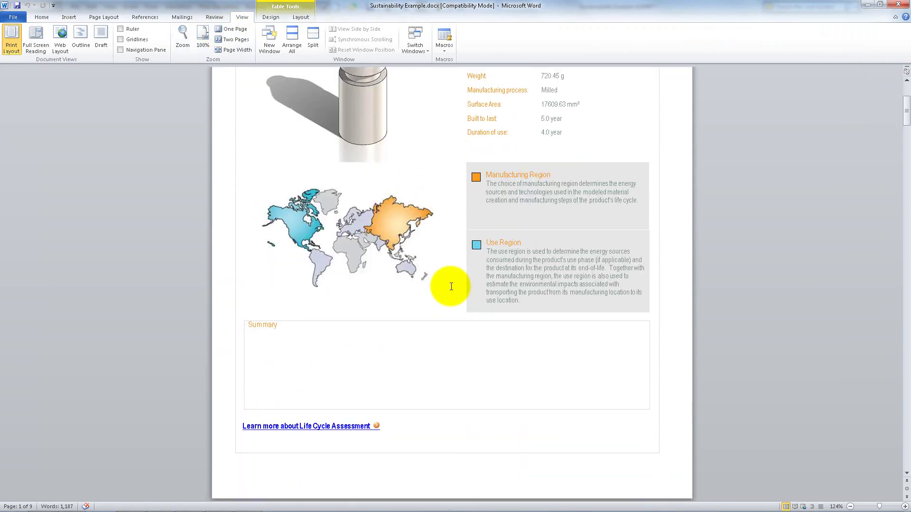
{"action": "scroll", "coordinate": [452, 286], "scroll_direction": "down", "scroll_amount": 8}
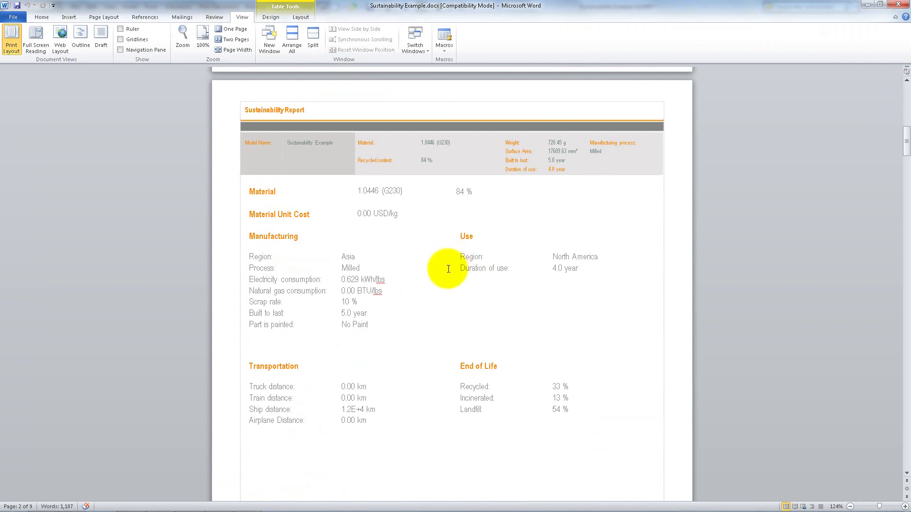
{"action": "scroll", "coordinate": [448, 269], "scroll_direction": "down", "scroll_amount": 10}
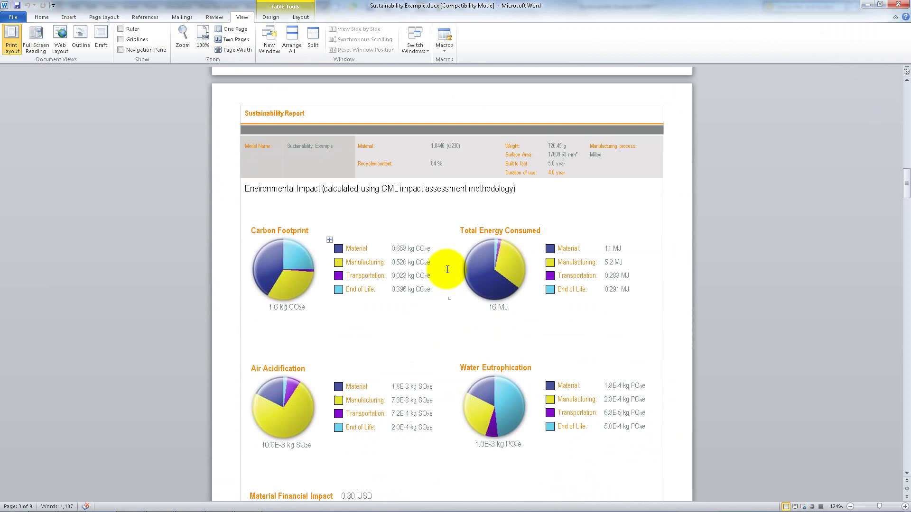
{"action": "scroll", "coordinate": [447, 269], "scroll_direction": "down", "scroll_amount": 12}
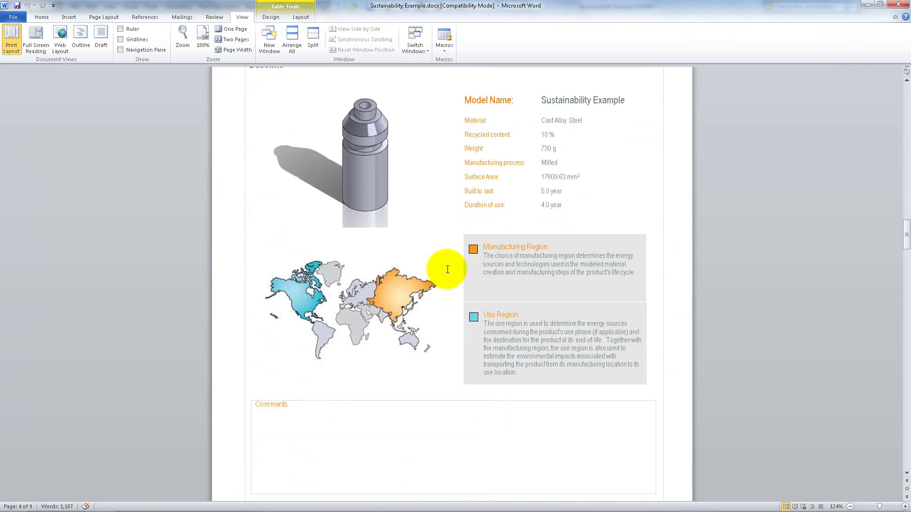
{"action": "scroll", "coordinate": [448, 269], "scroll_direction": "down", "scroll_amount": 20}
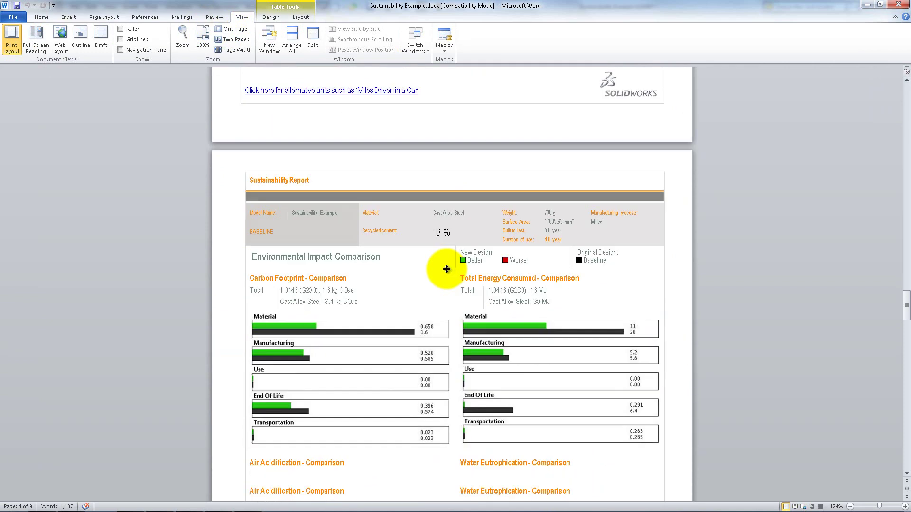
{"action": "scroll", "coordinate": [447, 269], "scroll_direction": "down", "scroll_amount": 3}
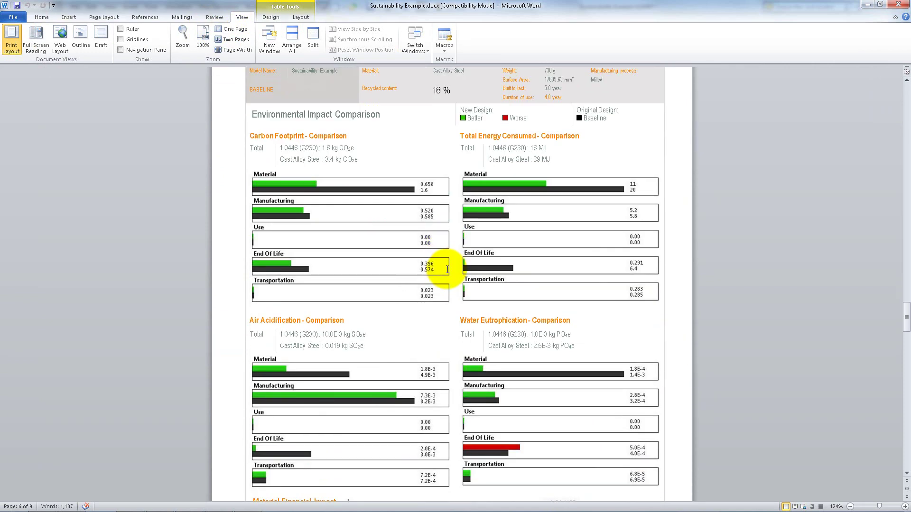
{"action": "scroll", "coordinate": [448, 269], "scroll_direction": "down", "scroll_amount": 12}
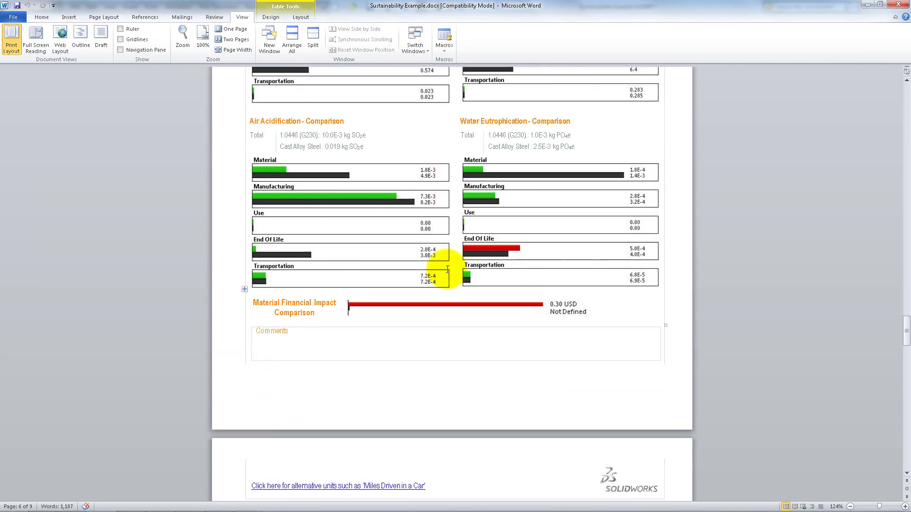
{"action": "scroll", "coordinate": [444, 271], "scroll_direction": "down", "scroll_amount": 18}
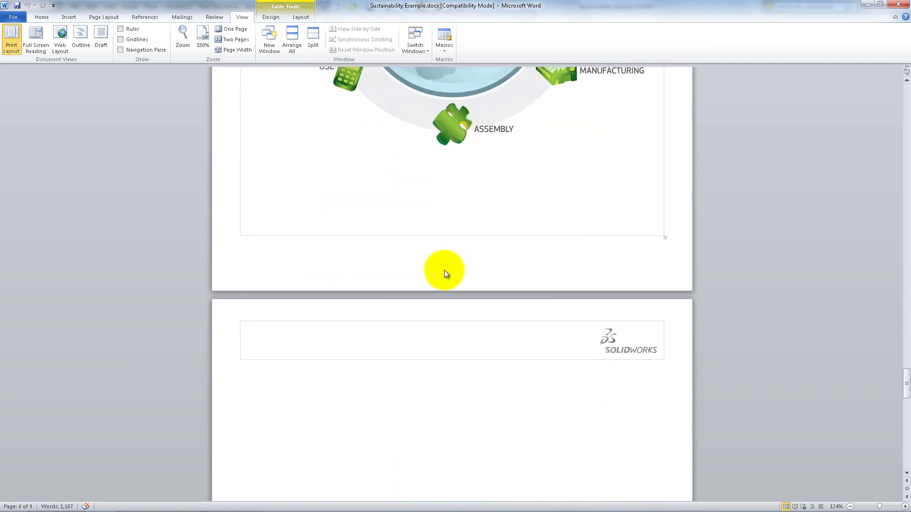
{"action": "scroll", "coordinate": [444, 269], "scroll_direction": "down", "scroll_amount": 9}
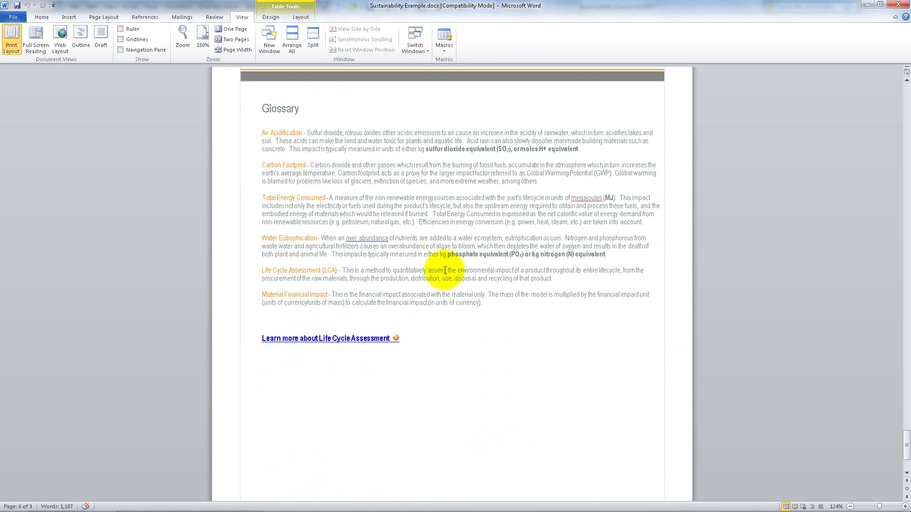